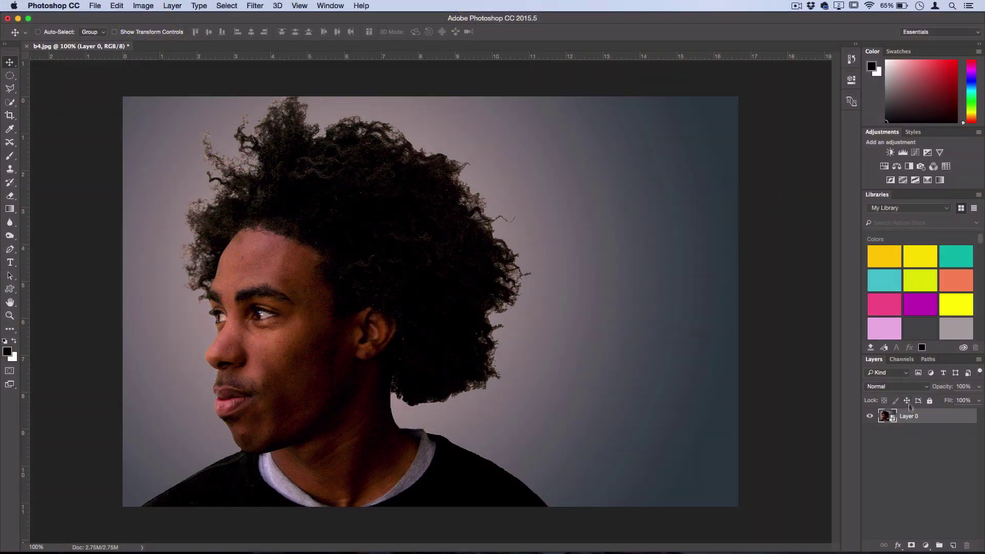
# Convert the b4.jpg portrait's Layer 0 into a Smart Object
pyautogui.rightClick(909, 414)
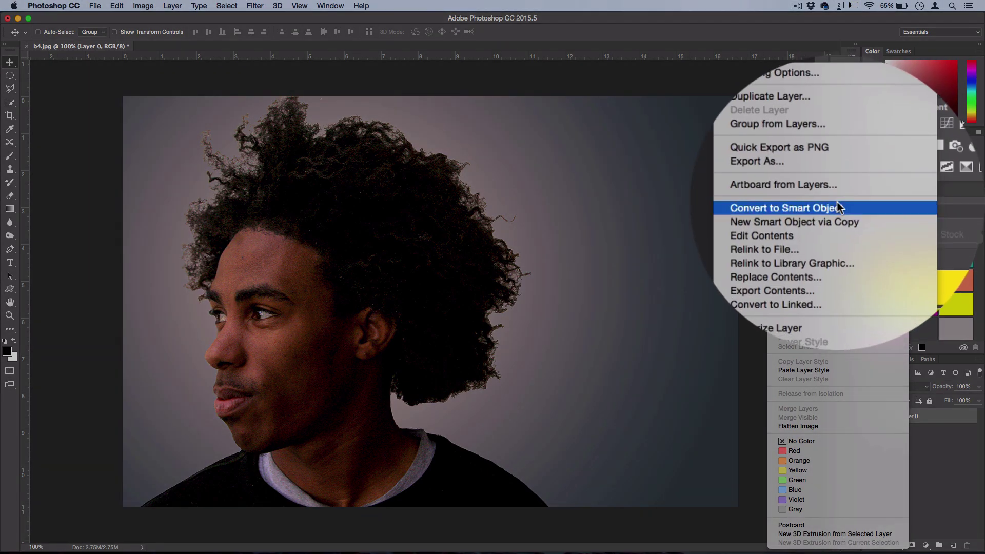
pyautogui.click(844, 206)
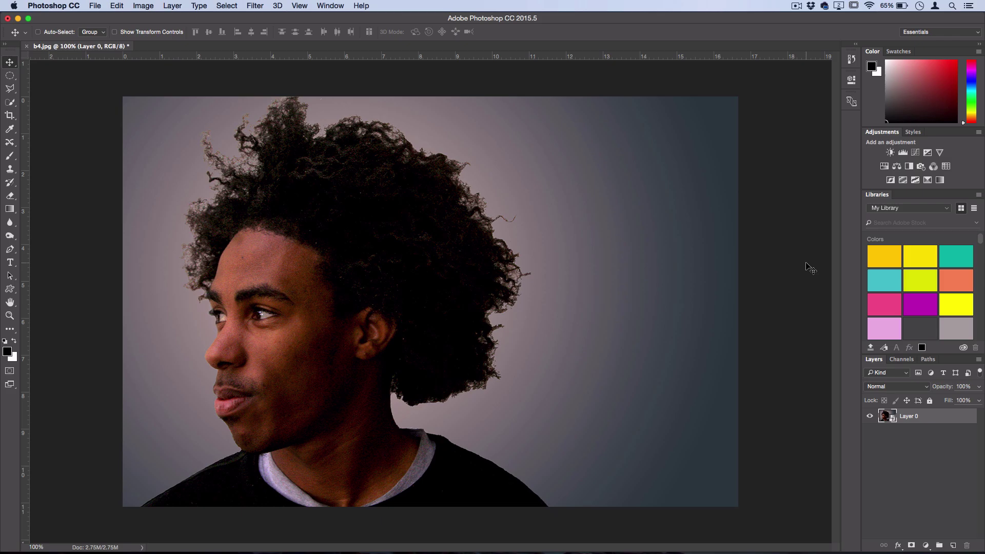
# Apply a Threshold adjustment at level 72 to the portrait as a smart filter
pyautogui.click(151, 5)
pyautogui.moveTo(159, 34)
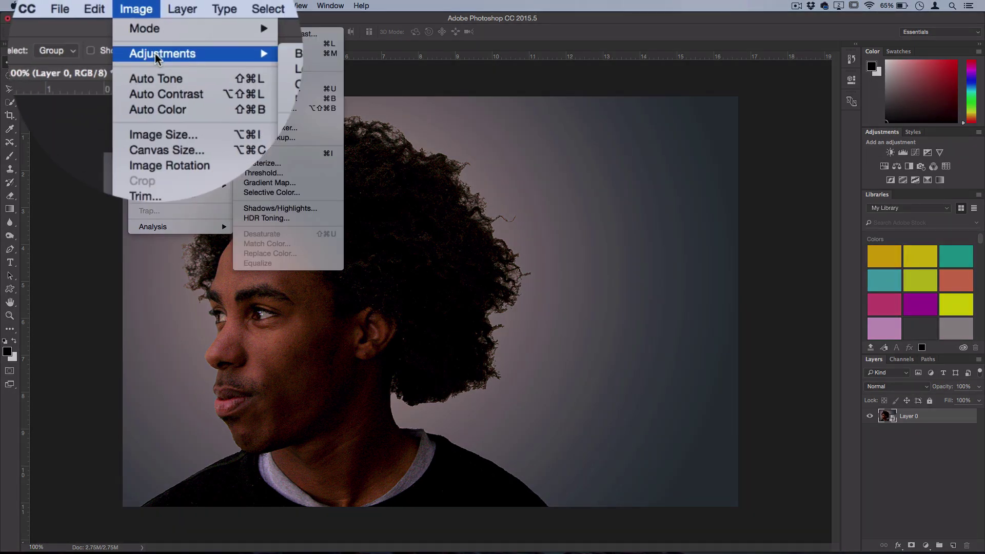
pyautogui.click(272, 175)
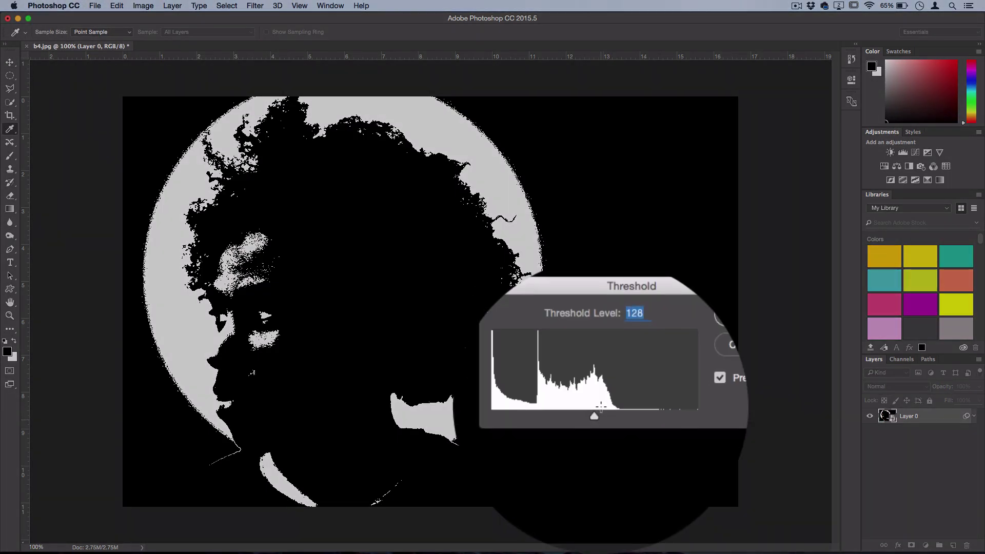
pyautogui.moveTo(597, 426); pyautogui.dragTo(568, 430)
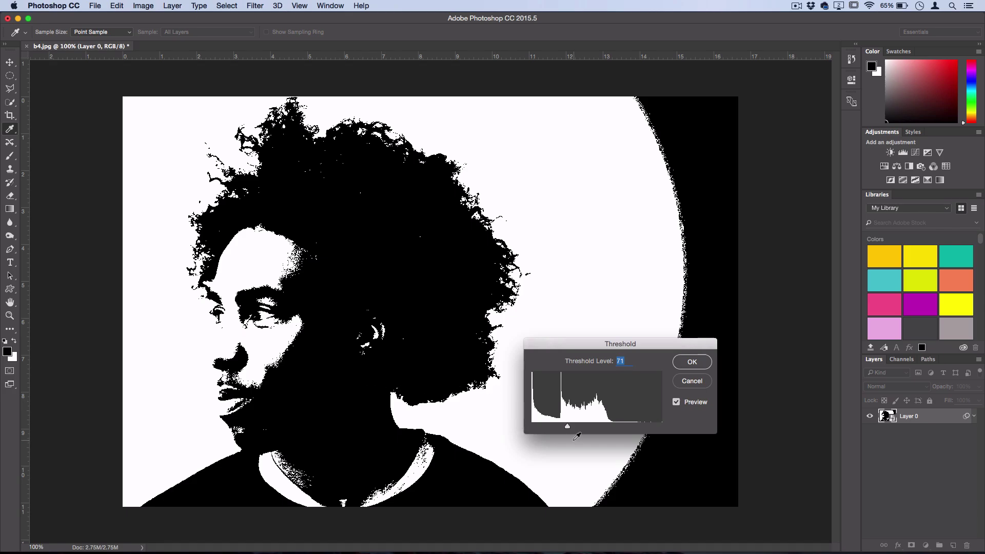
pyautogui.moveTo(566, 427)
pyautogui.mouseDown()
pyautogui.moveTo(533, 427)
pyautogui.moveTo(623, 428)
pyautogui.moveTo(567, 426)
pyautogui.moveTo(570, 434)
pyautogui.mouseUp()
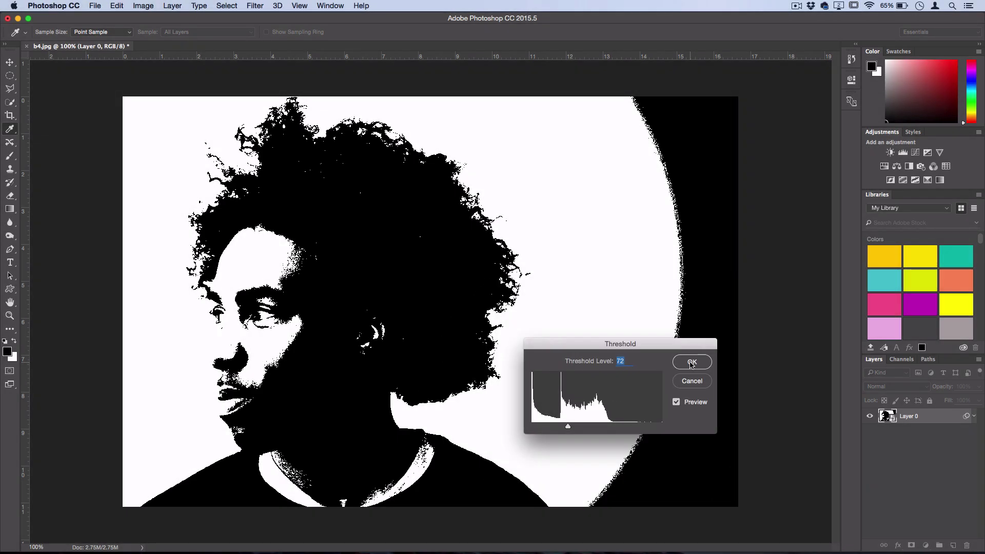
pyautogui.click(692, 363)
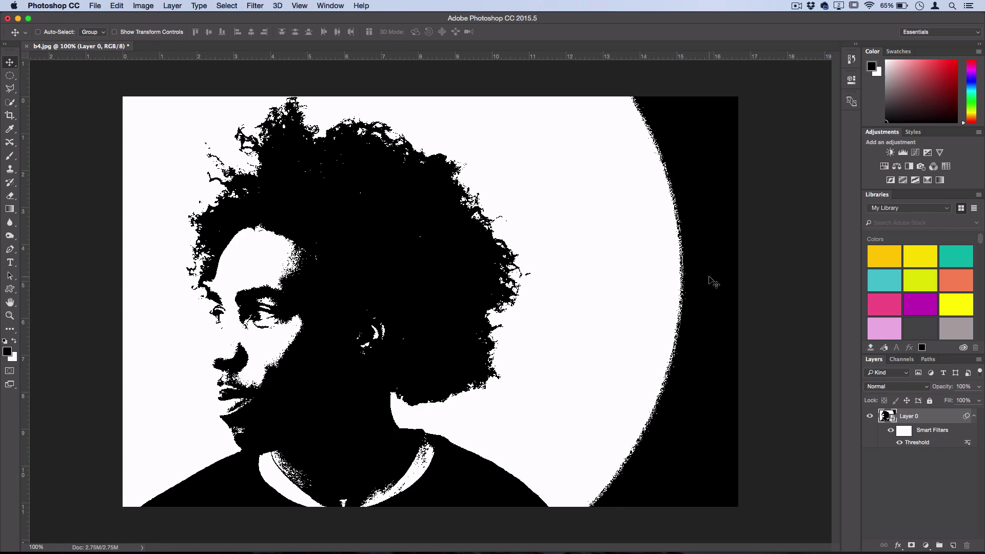
# Add a new empty Layer 1 above the portrait
pyautogui.click(173, 5)
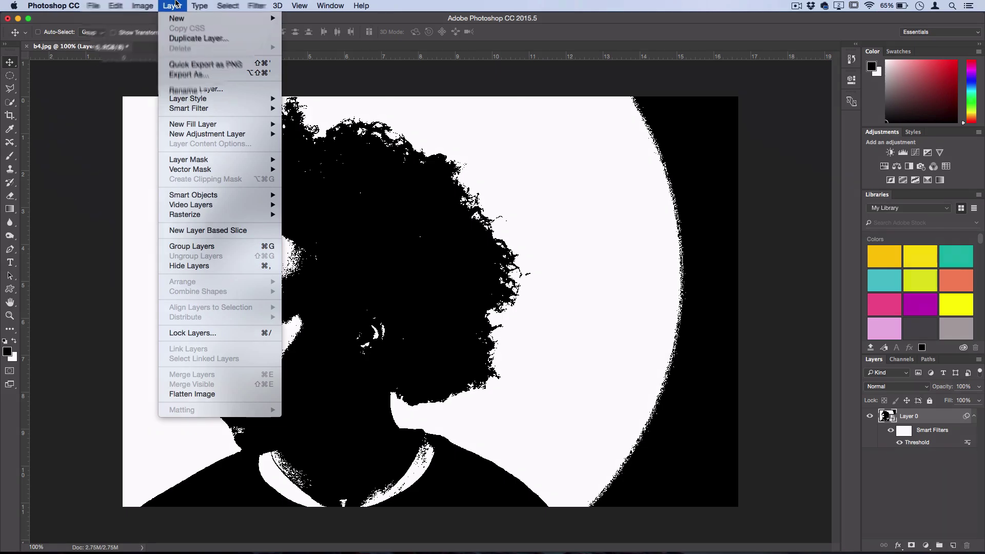
pyautogui.click(288, 18)
pyautogui.press('Return')
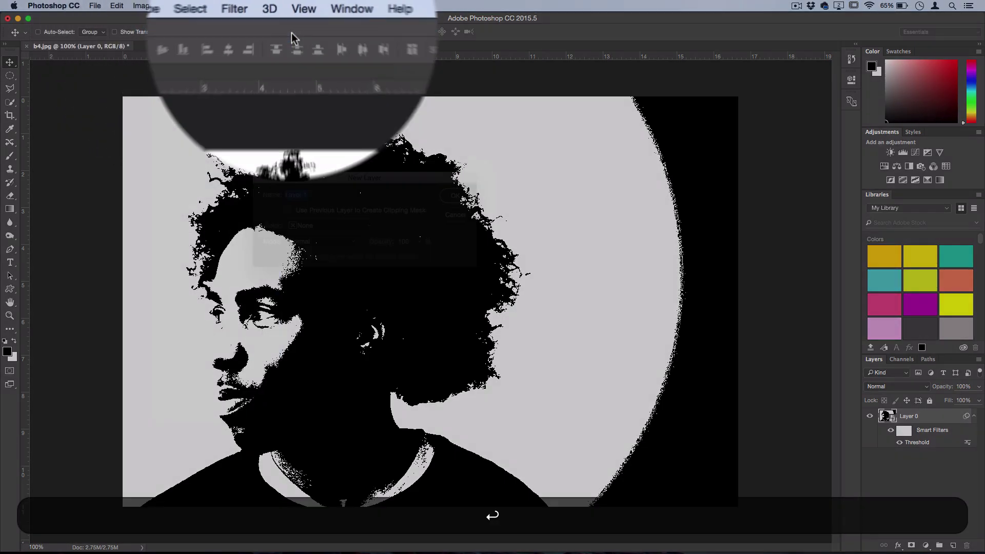
# With the Polygonal Lasso in Add to selection mode, outline the black strip along the right edge
pyautogui.click(10, 77)
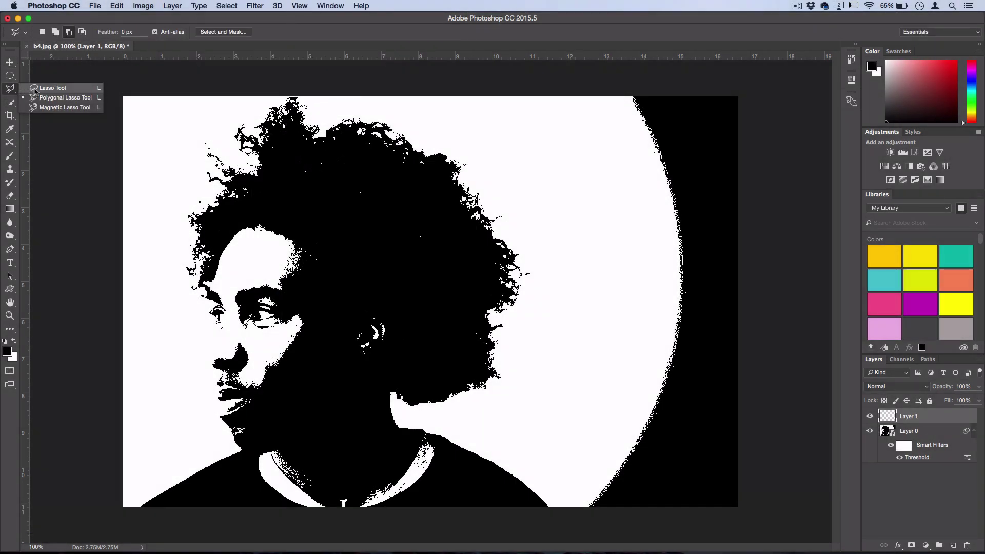
pyautogui.click(48, 103)
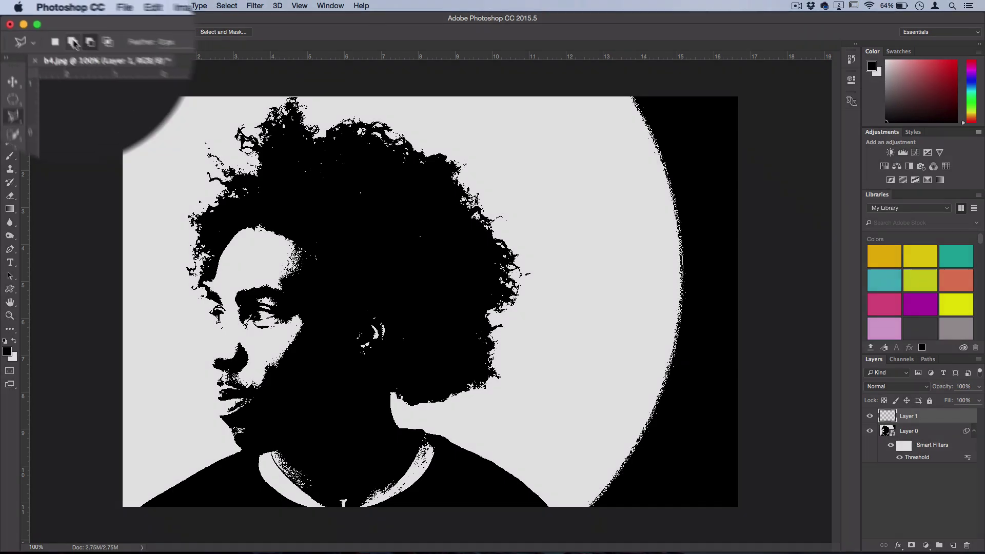
pyautogui.click(60, 29)
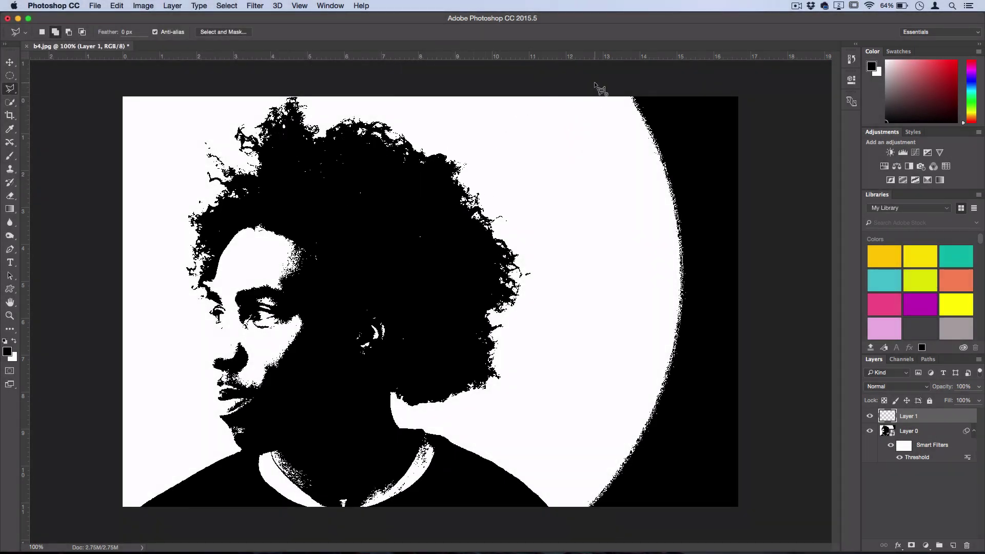
pyautogui.click(594, 83)
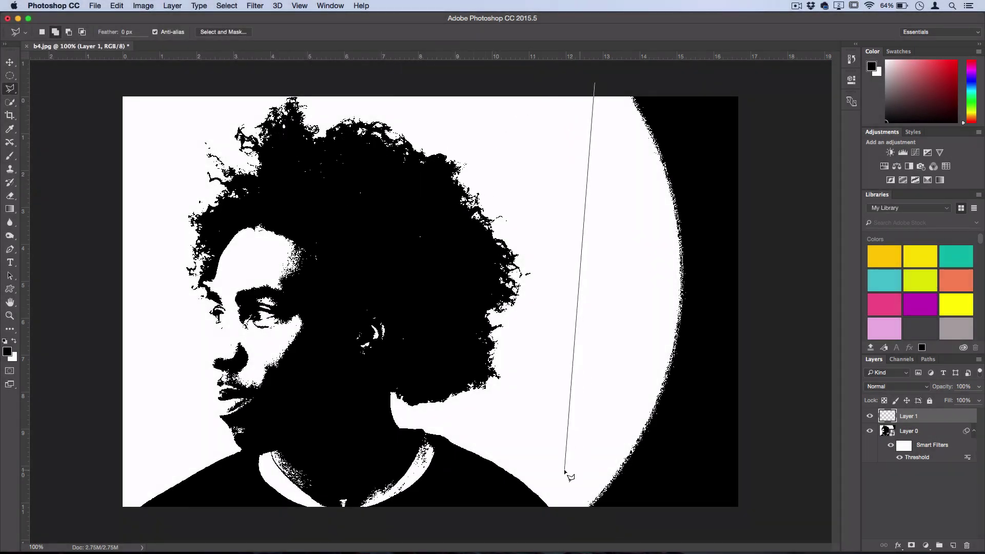
pyautogui.click(564, 534)
pyautogui.click(764, 517)
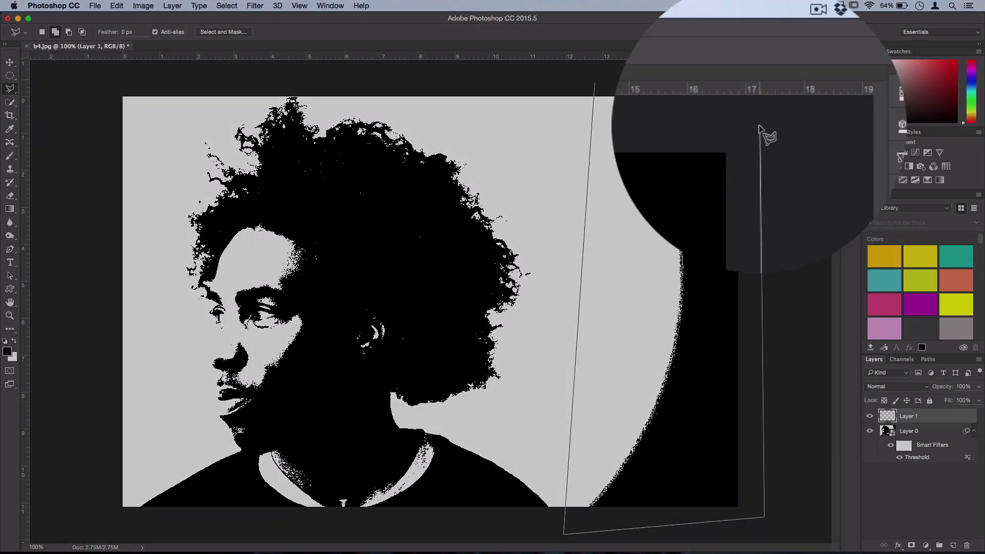
pyautogui.doubleClick(665, 82)
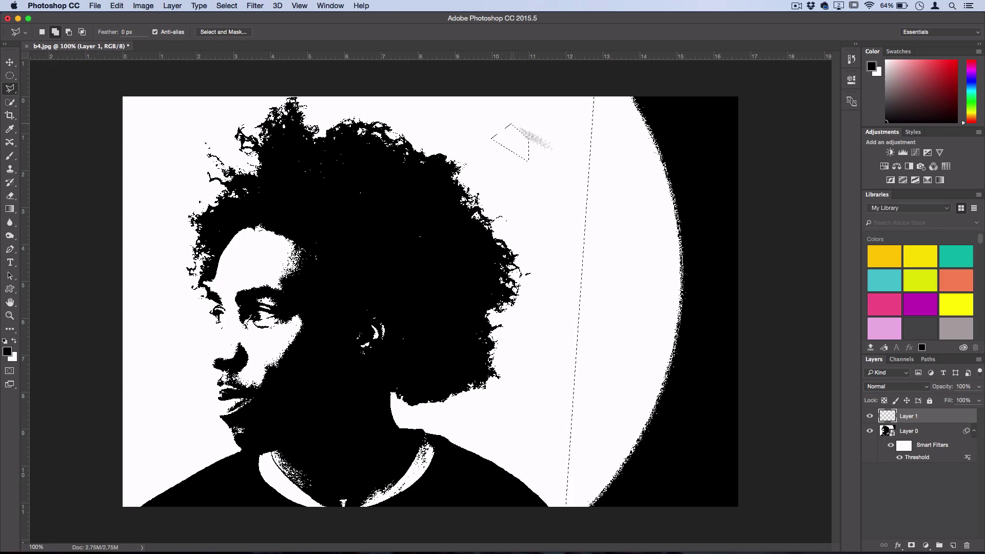
# Fill the selected right-hand areas with White, then deselect
pyautogui.rightClick(621, 225)
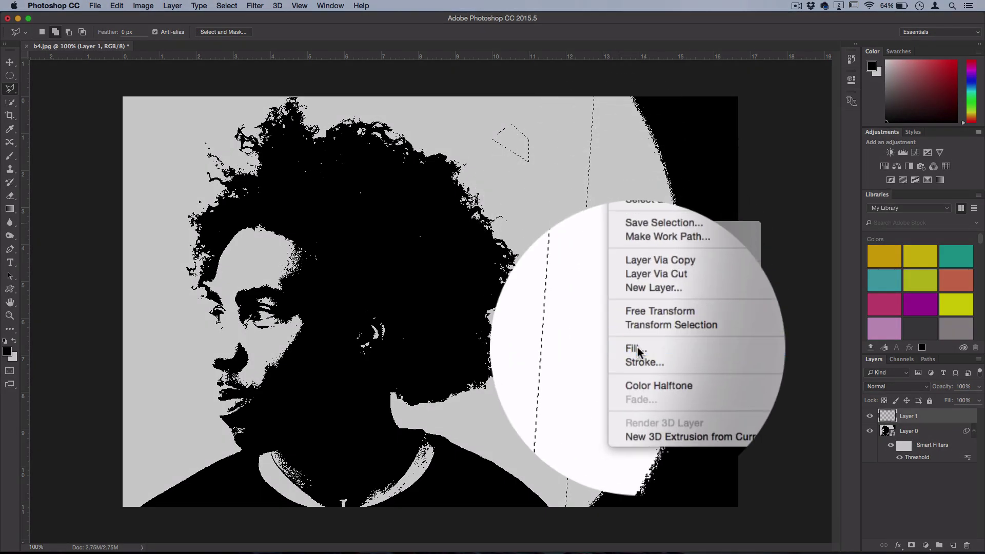
pyautogui.click(637, 347)
pyautogui.click(358, 319)
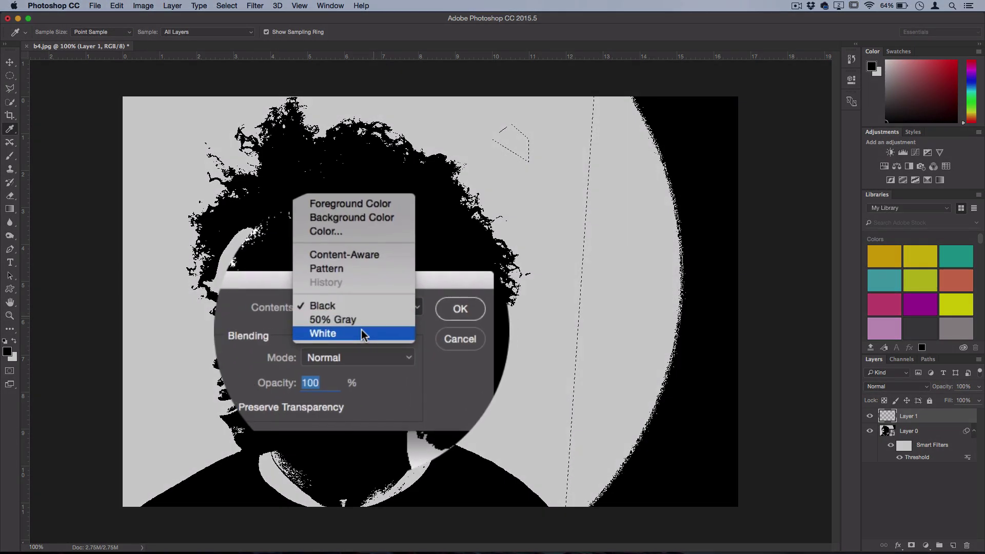
pyautogui.click(361, 333)
pyautogui.click(422, 314)
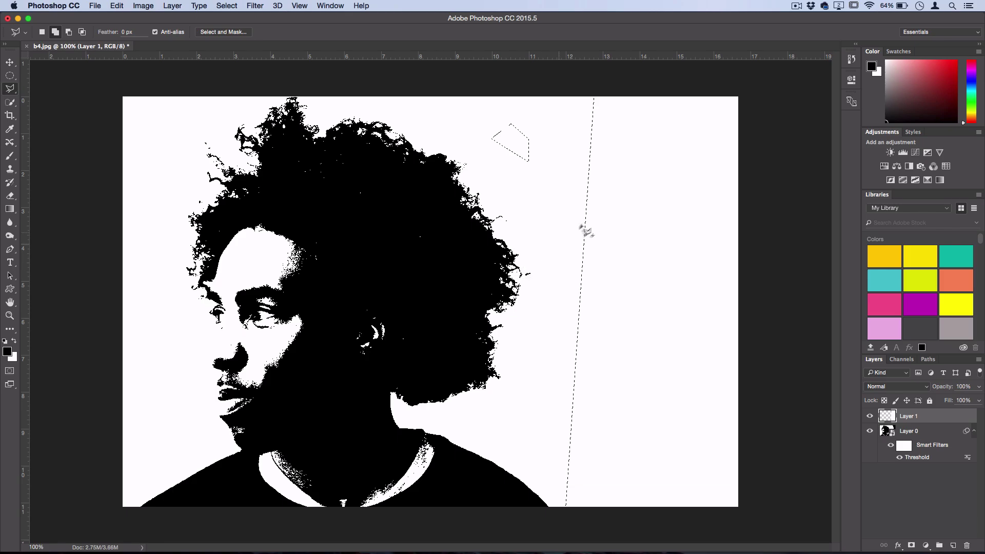
pyautogui.rightClick(586, 231)
pyautogui.click(613, 198)
pyautogui.click(93, 5)
pyautogui.click(92, 4)
# Add a Gradient Map 1 adjustment layer
pyautogui.click(173, 6)
pyautogui.moveTo(215, 133)
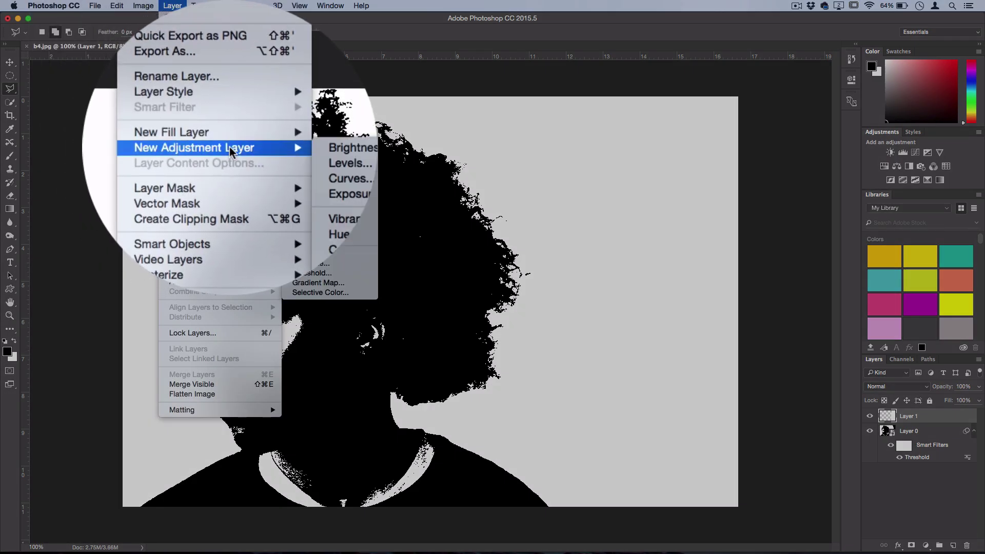
pyautogui.click(309, 281)
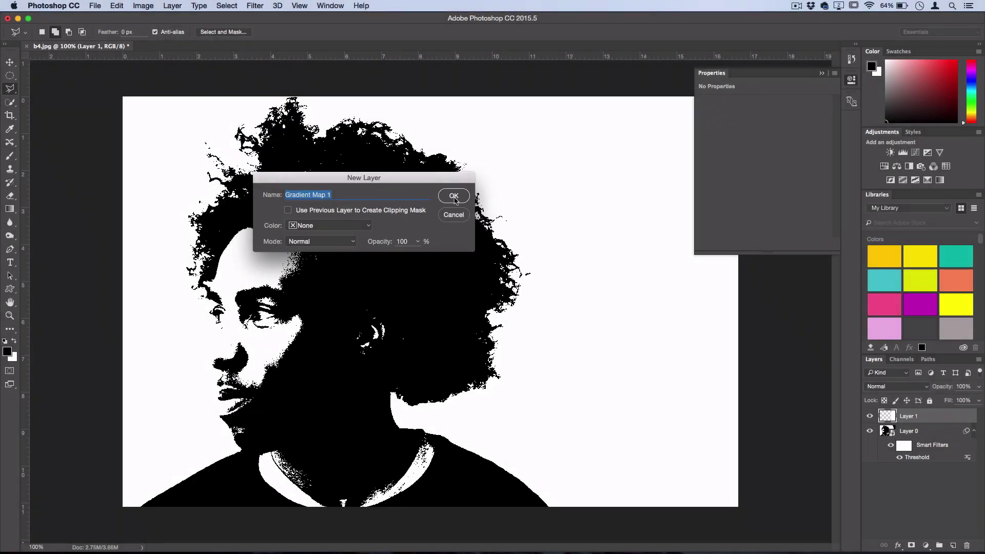
pyautogui.click(450, 134)
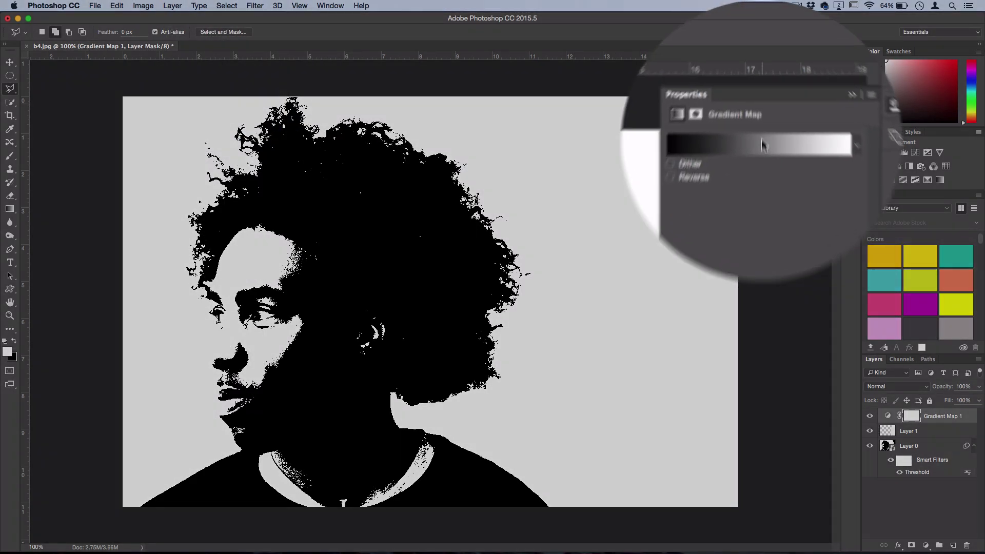
# Open the gradient editor and restore the default gradient presets
pyautogui.click(753, 107)
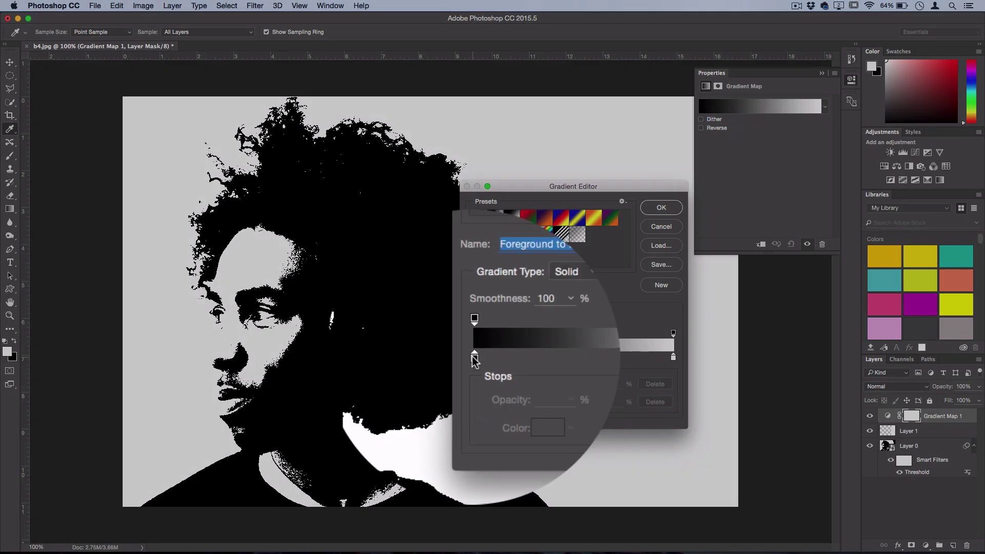
pyautogui.doubleClick(473, 357)
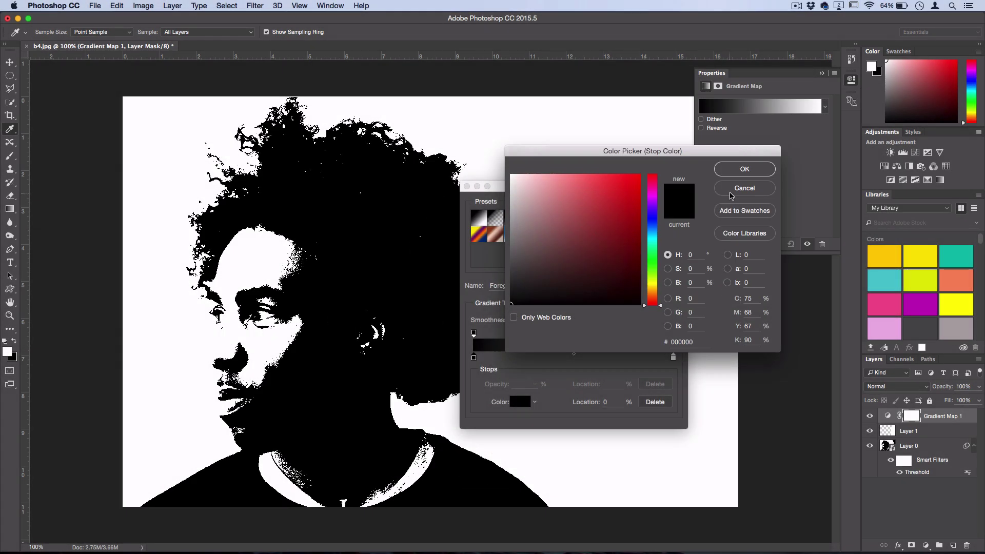
pyautogui.click(733, 194)
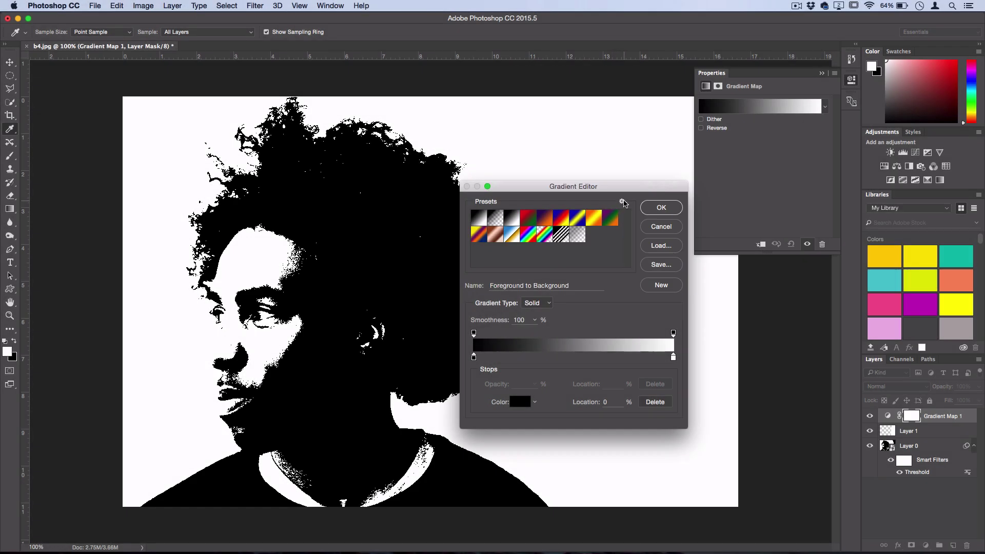
pyautogui.click(622, 201)
pyautogui.click(687, 258)
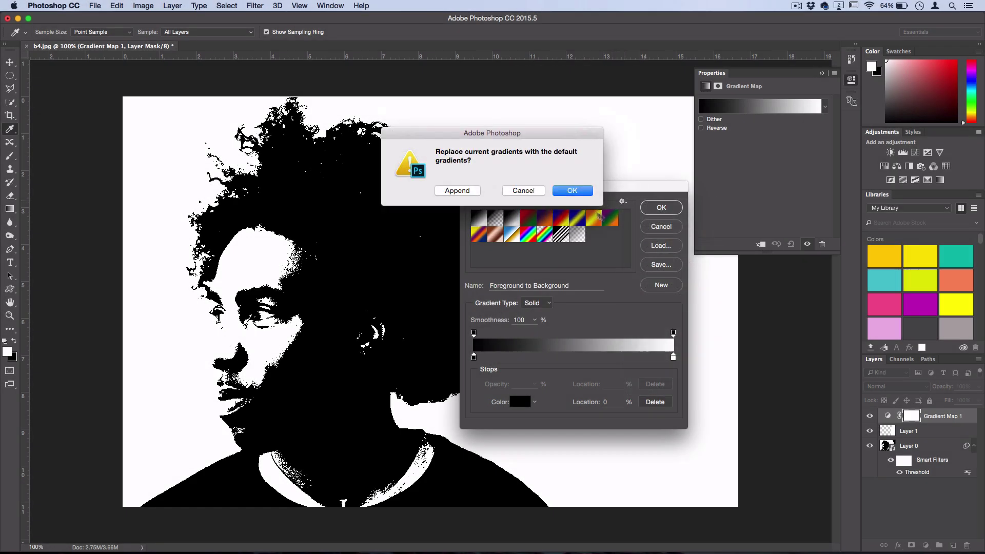
pyautogui.click(572, 191)
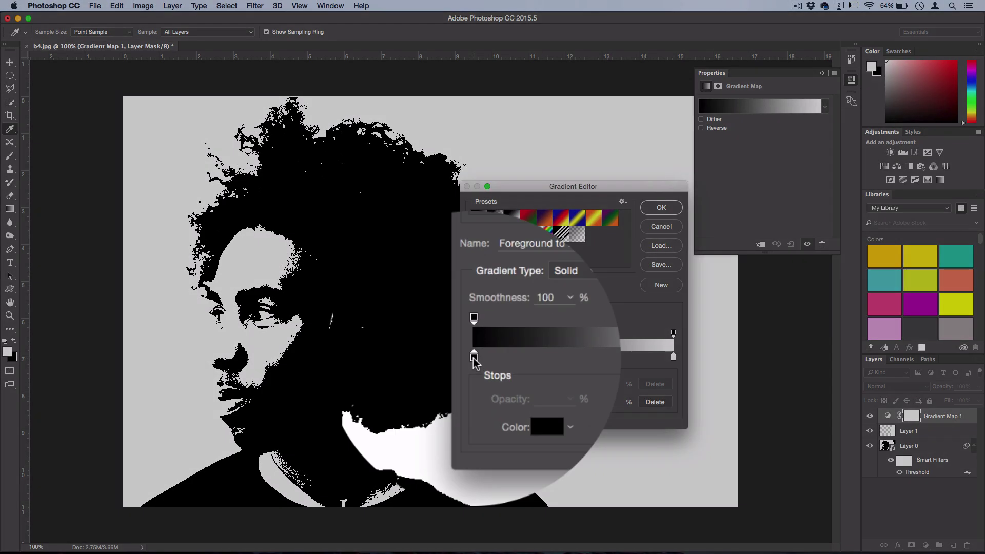
# Set the gradient's left stop to near-black 1b1b1b
pyautogui.doubleClick(474, 358)
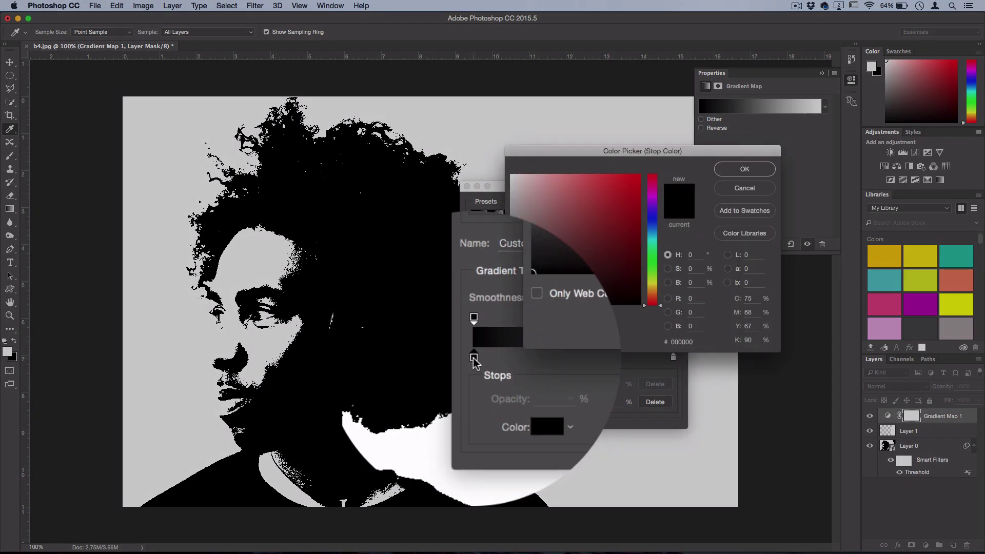
pyautogui.click(502, 291)
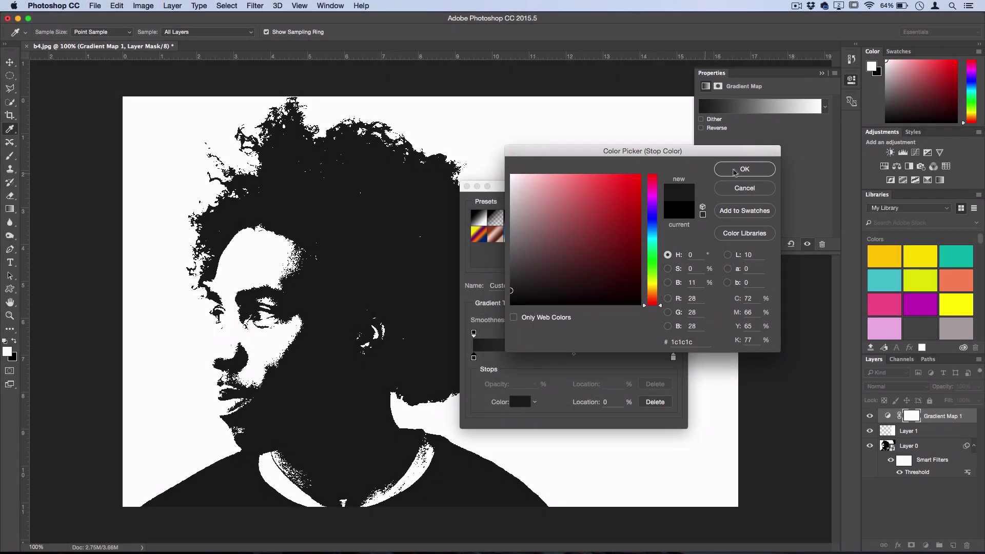
pyautogui.click(744, 169)
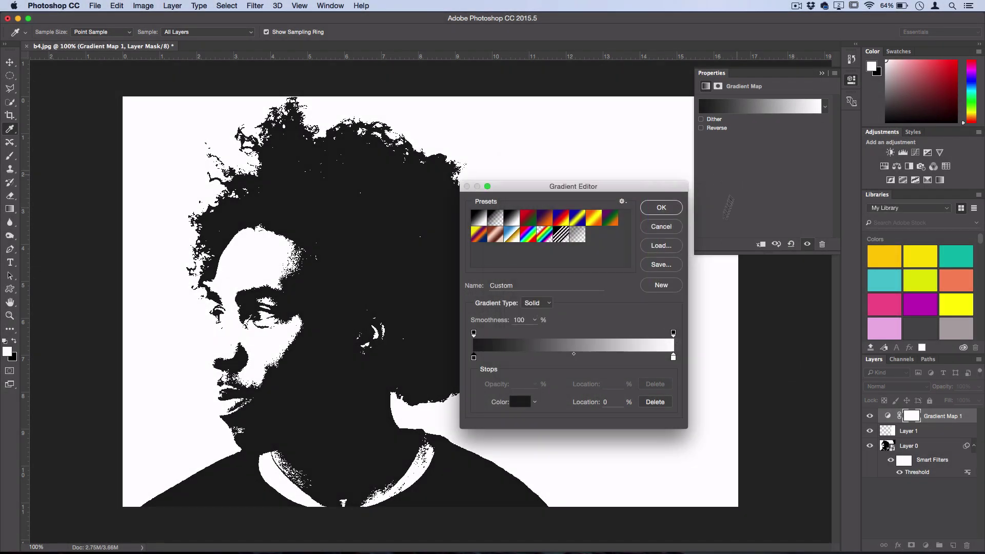
# Set the right gradient stop to bright yellow ffde00 and apply the gradient
pyautogui.doubleClick(673, 357)
pyautogui.click(605, 205)
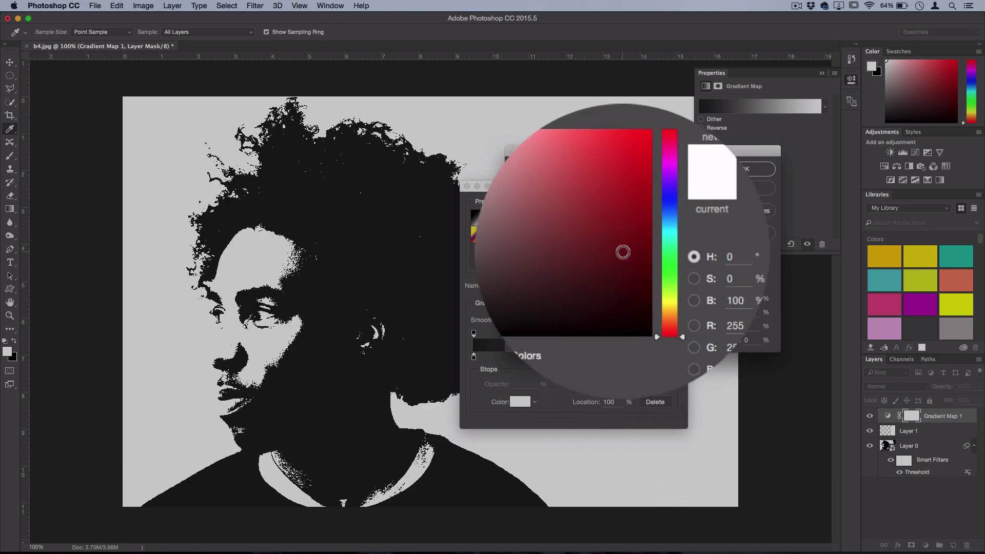
pyautogui.click(619, 178)
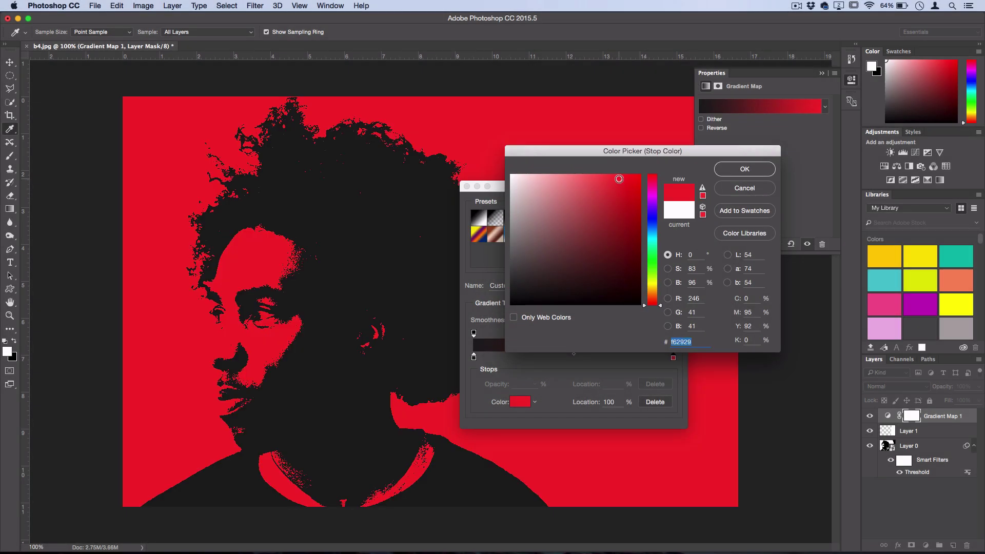
pyautogui.moveTo(653, 290); pyautogui.dragTo(656, 289)
pyautogui.moveTo(627, 179); pyautogui.dragTo(649, 157)
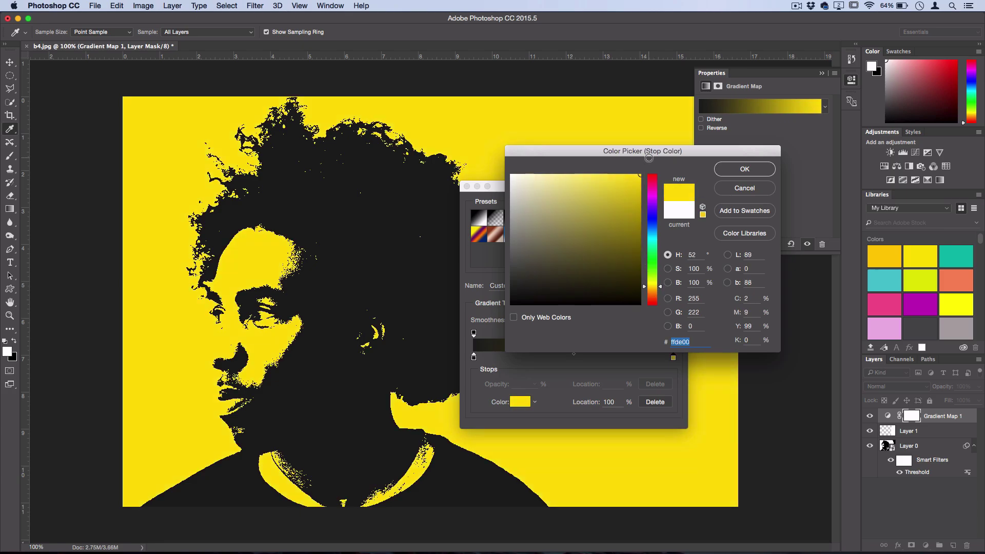
pyautogui.click(742, 168)
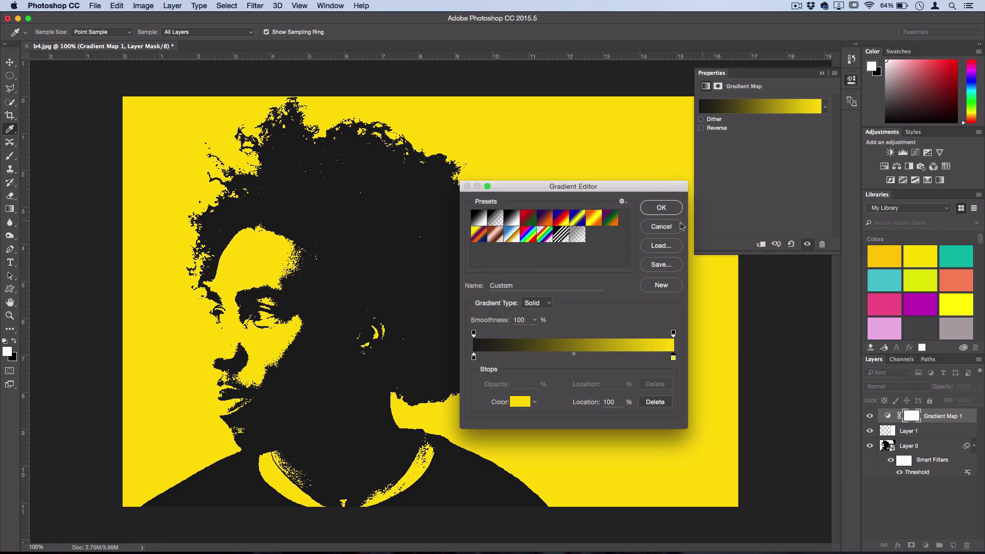
pyautogui.click(657, 210)
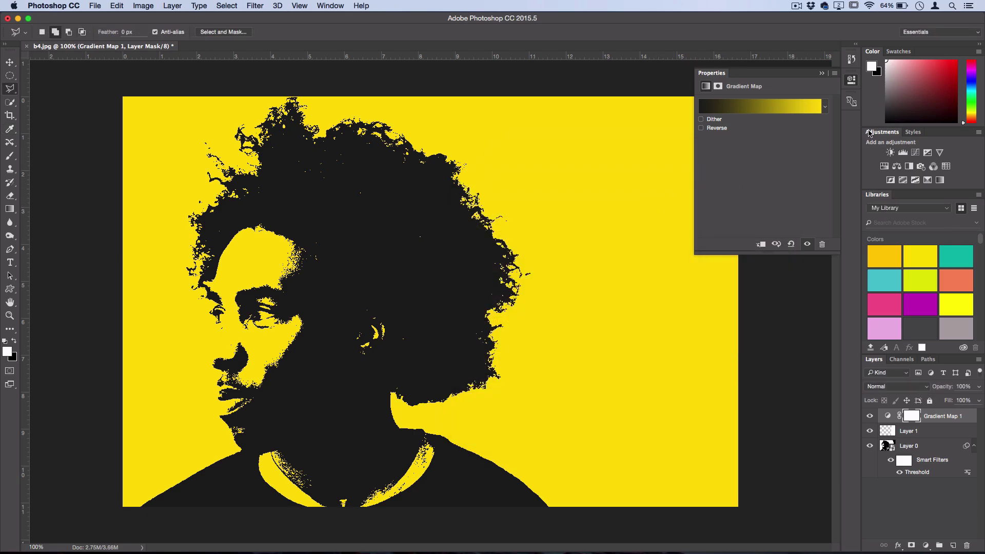
# Close the gradient map properties and add a Pattern Fill 1 layer
pyautogui.click(851, 80)
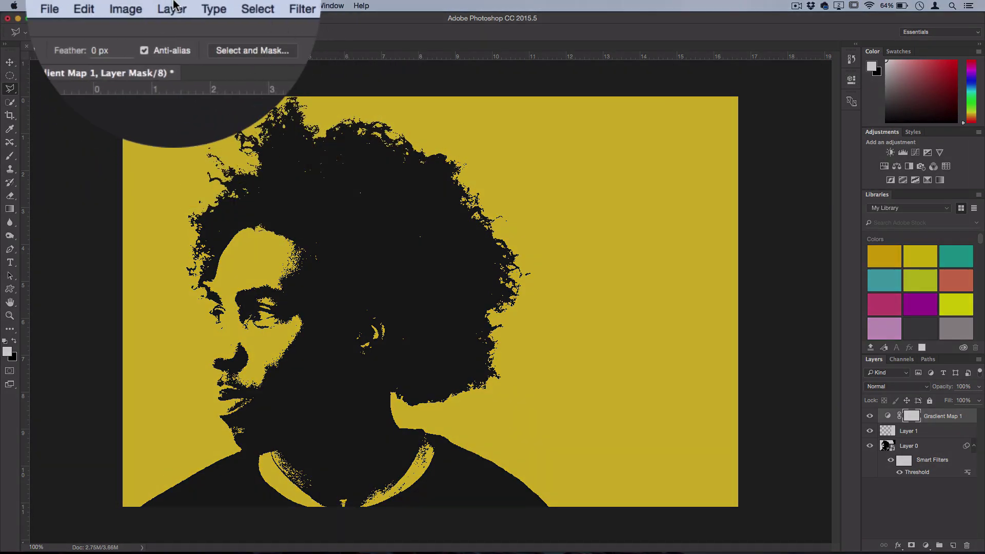
pyautogui.click(172, 6)
pyautogui.moveTo(220, 153)
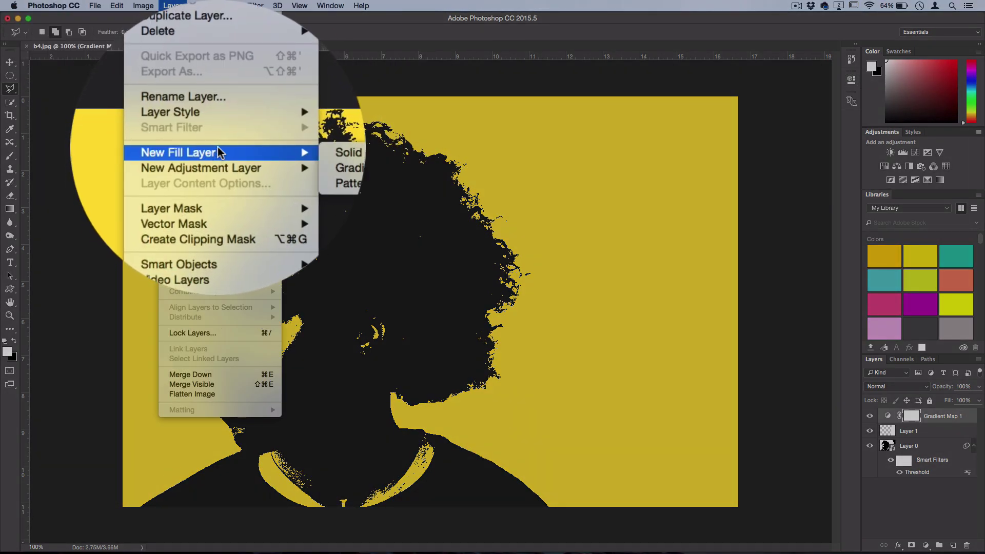
pyautogui.click(299, 149)
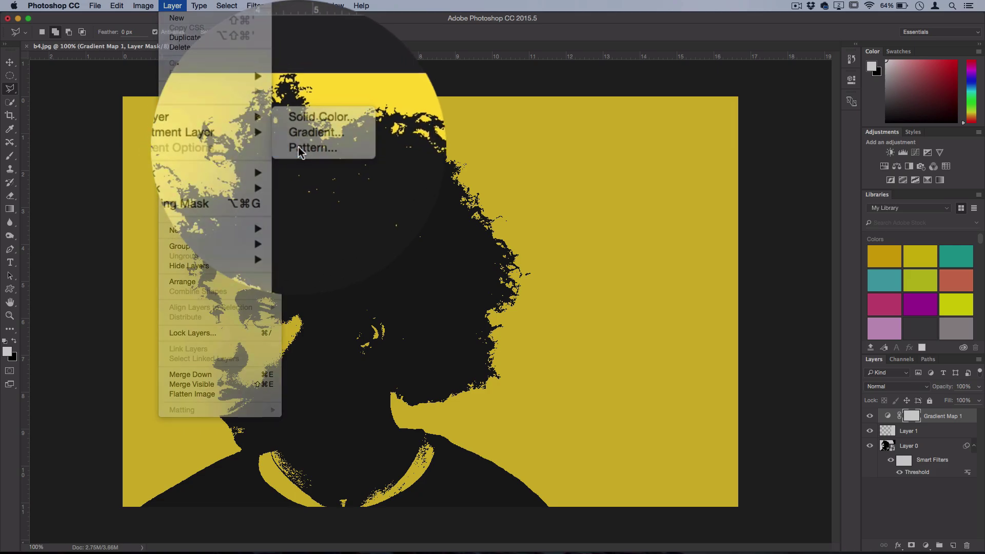
pyautogui.click(452, 194)
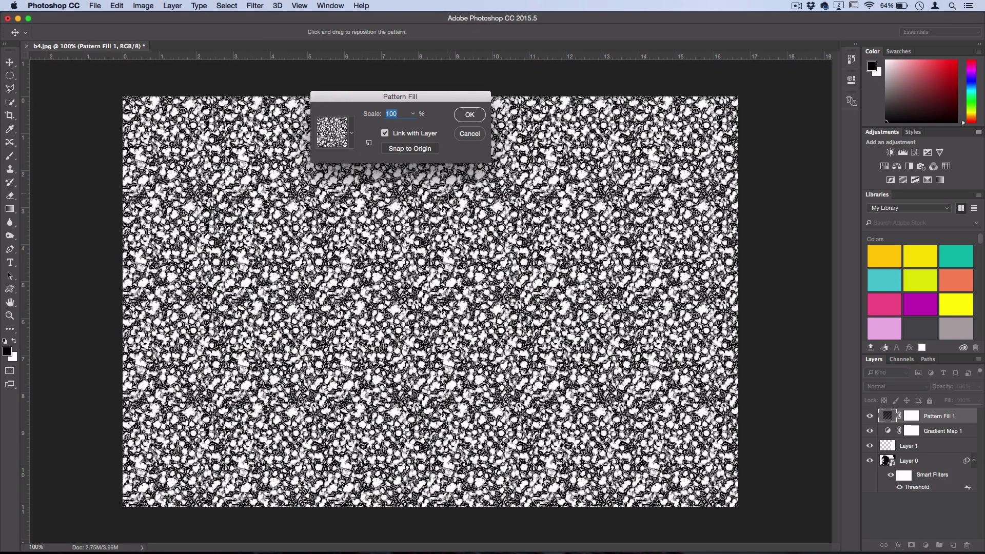
# Load the Texture Fill 2 pattern set, replacing the current patterns, and confirm the pattern fill
pyautogui.click(350, 133)
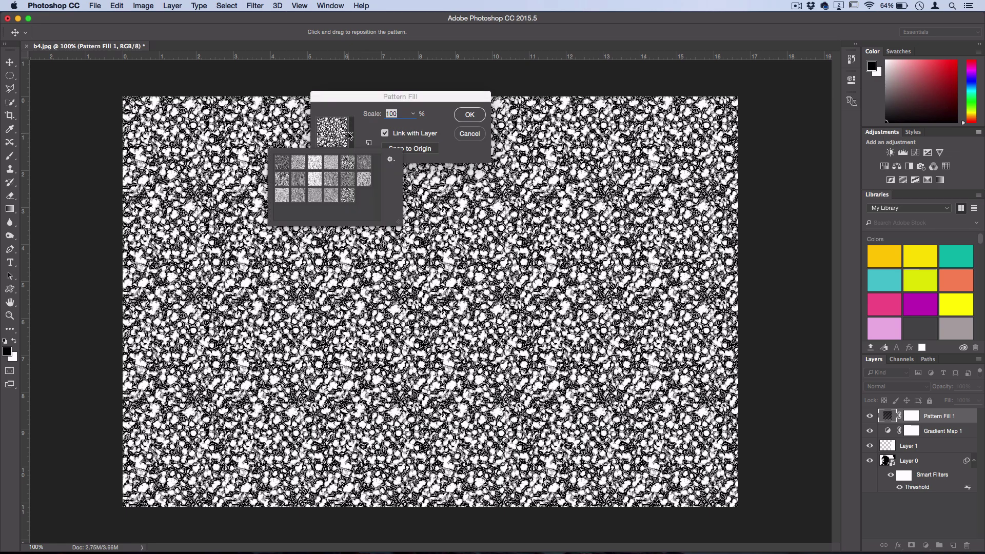
pyautogui.click(390, 159)
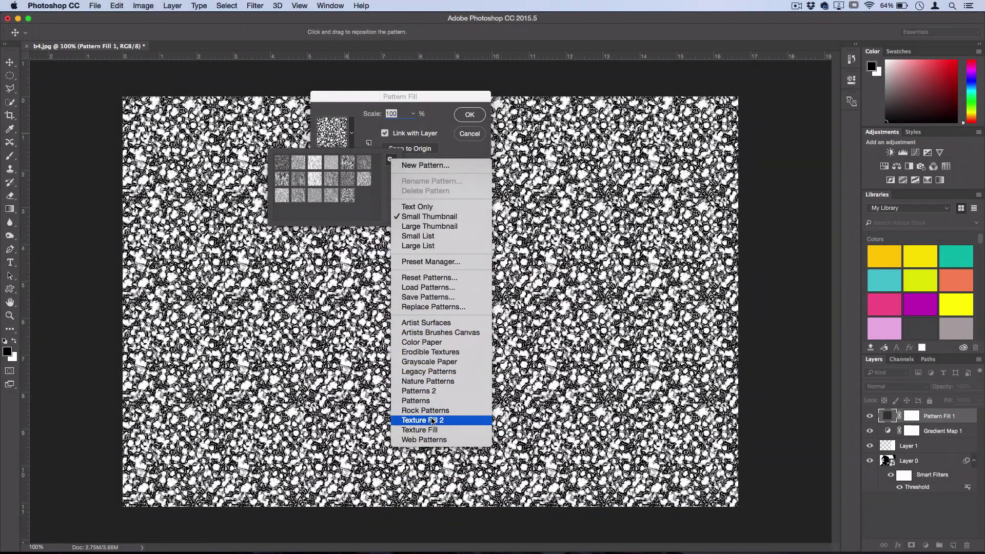
pyautogui.click(373, 192)
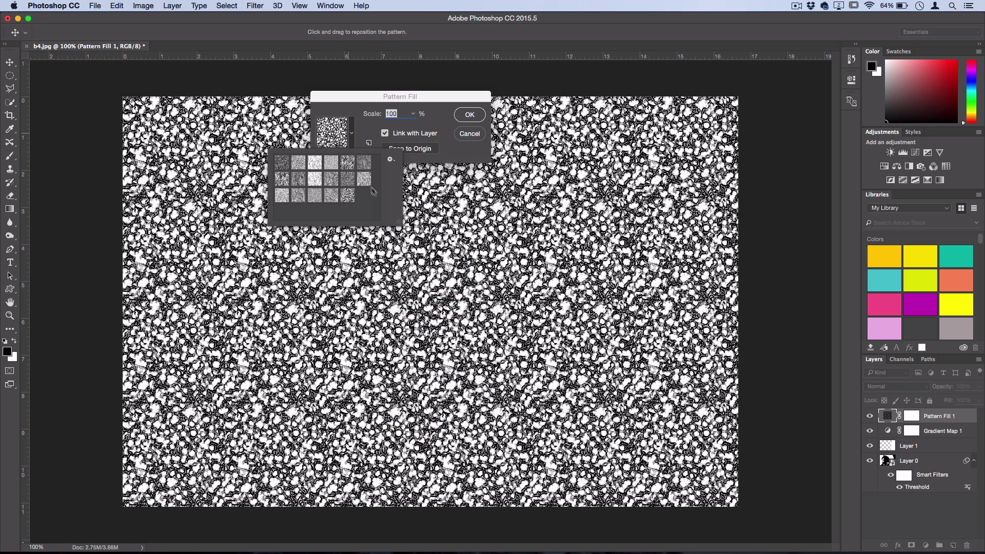
pyautogui.click(391, 159)
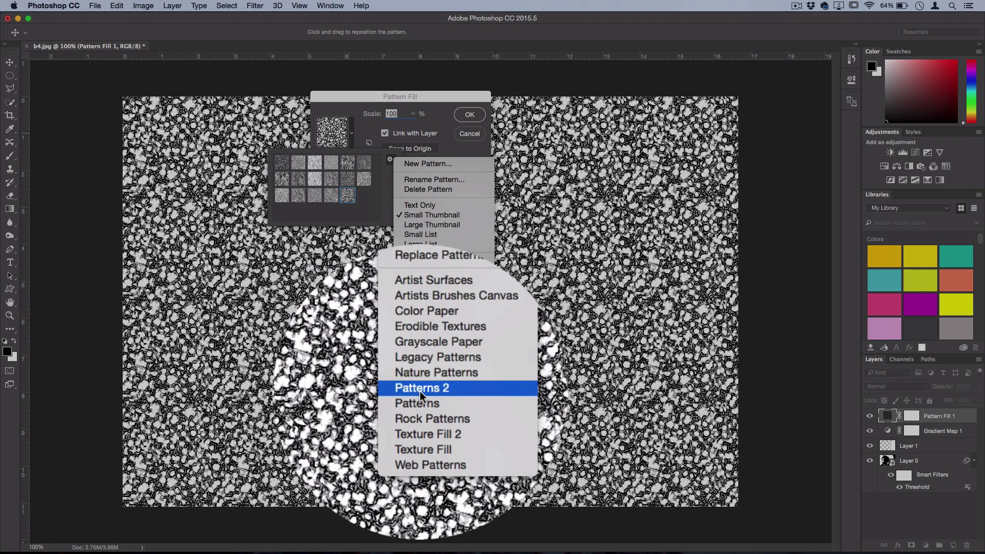
pyautogui.click(421, 418)
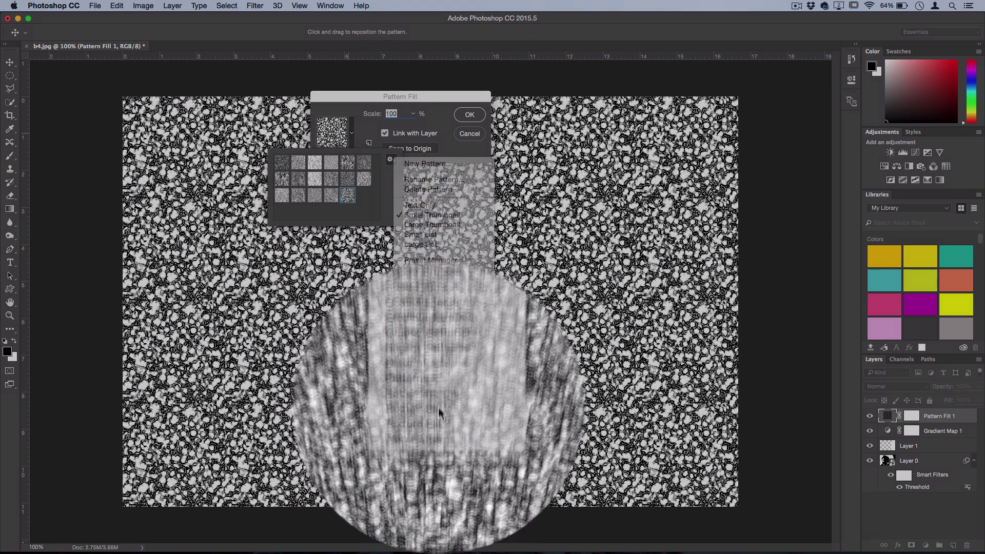
pyautogui.click(585, 192)
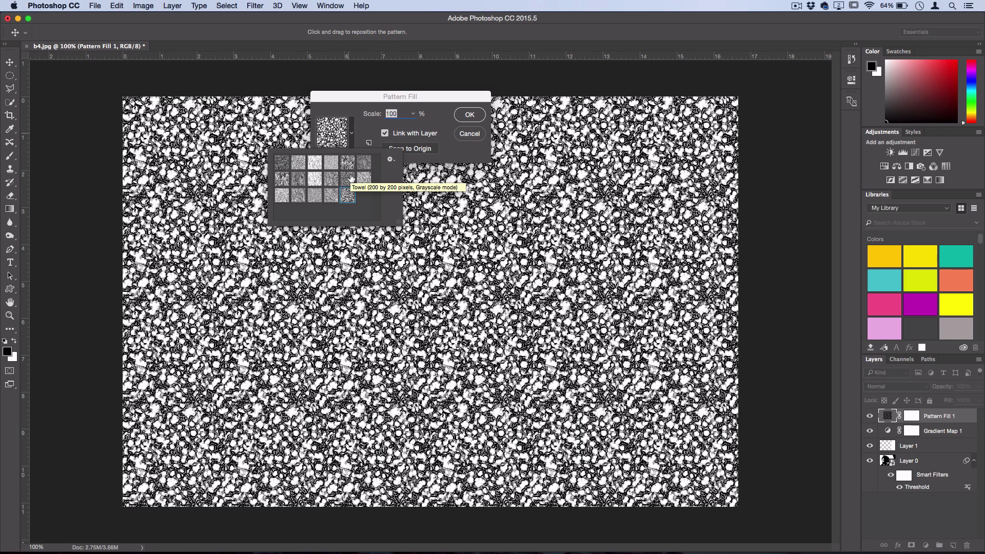
pyautogui.click(354, 141)
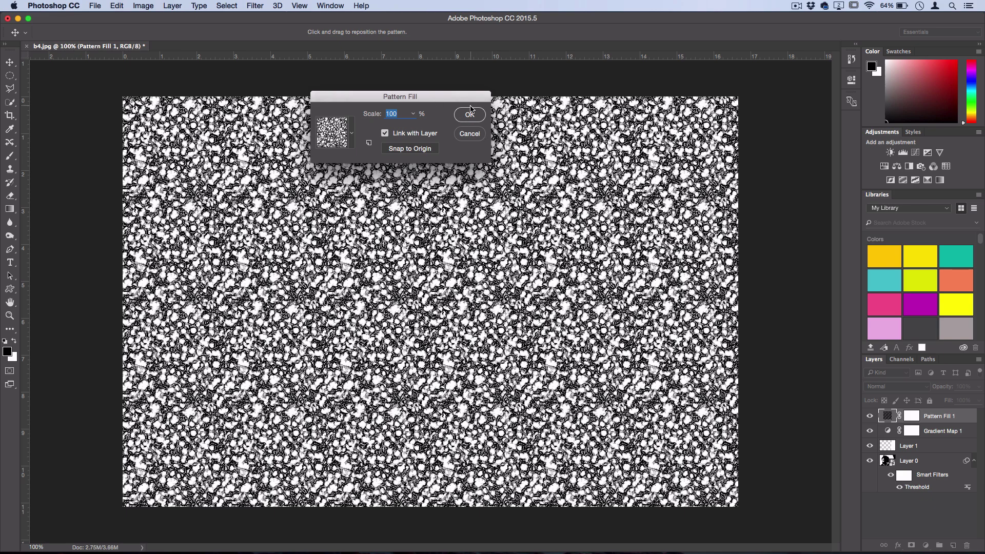
pyautogui.click(470, 114)
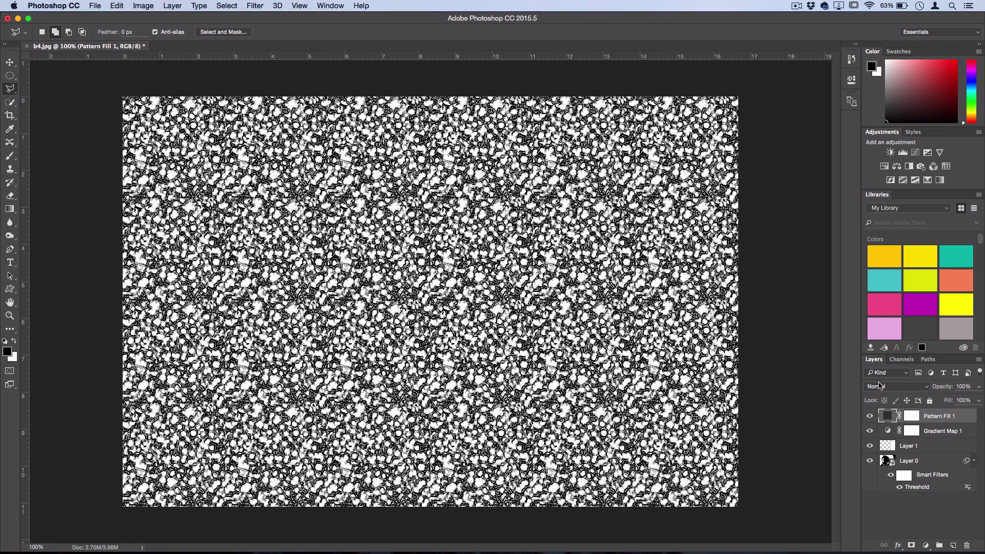
# Set Pattern Fill 1's blend mode to Overlay after trying Multiply
pyautogui.click(878, 387)
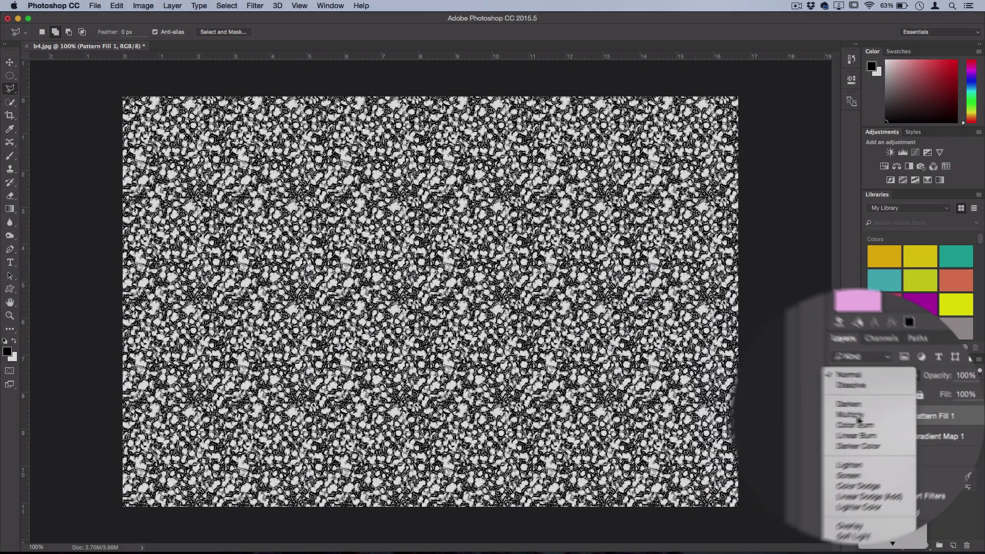
pyautogui.click(878, 416)
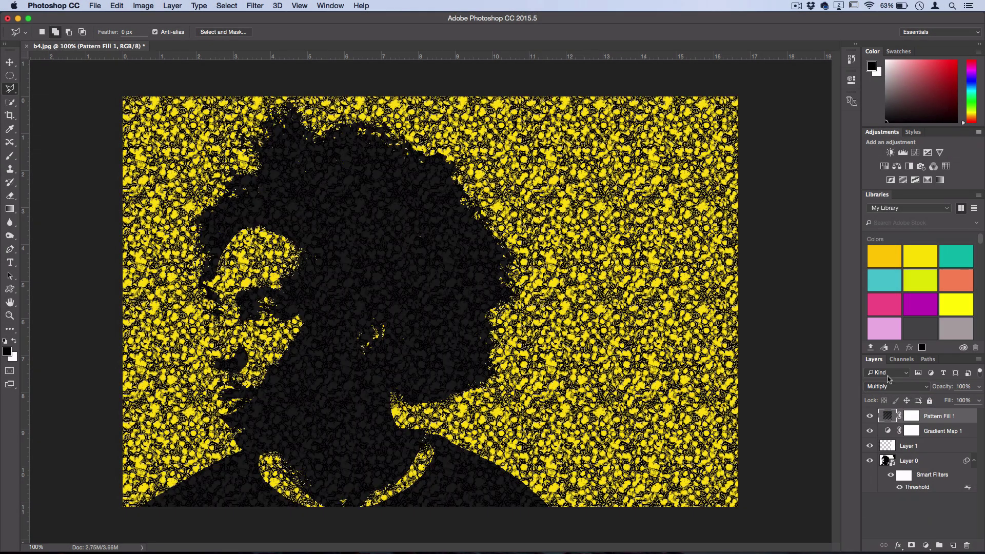
pyautogui.click(913, 385)
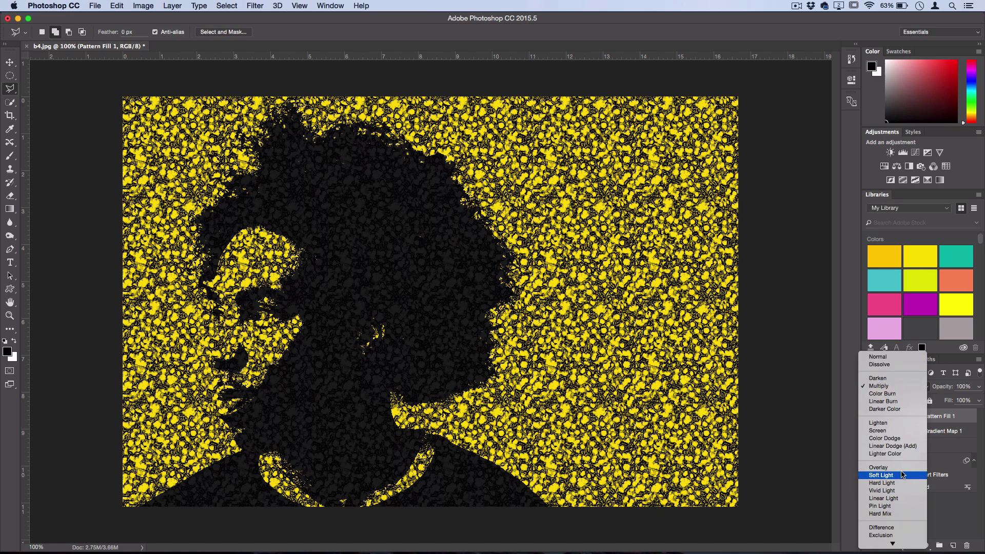
pyautogui.click(902, 467)
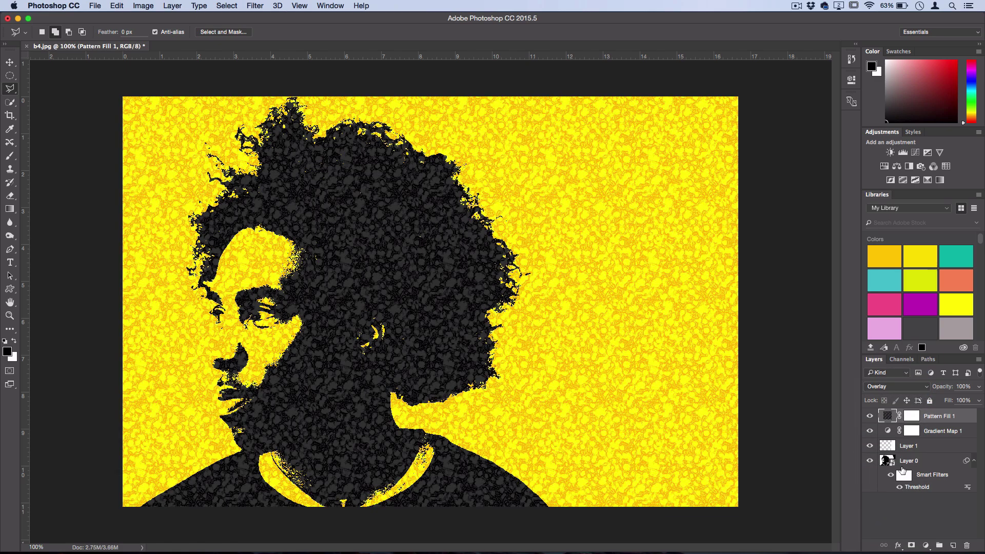
# Lower the pattern layer's opacity to 12%
pyautogui.click(978, 386)
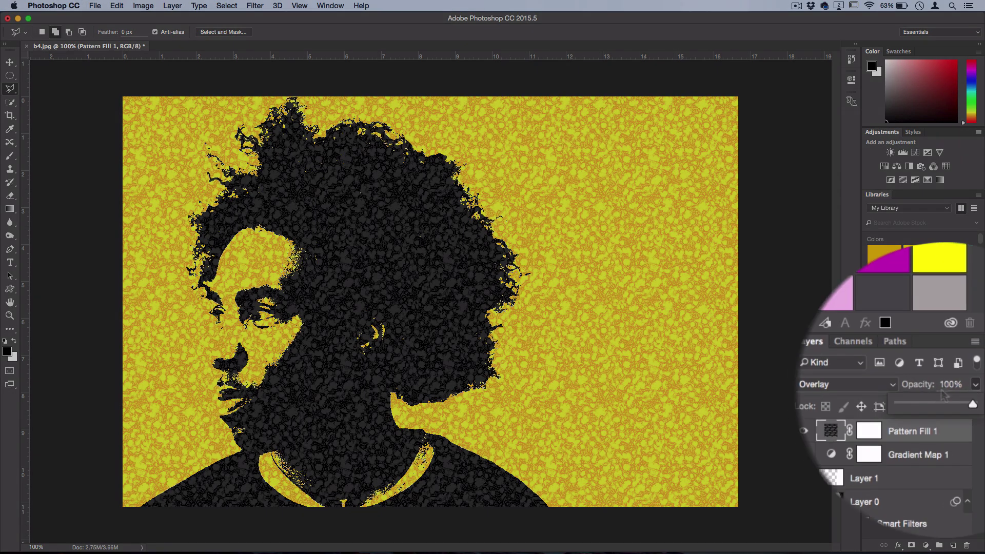
pyautogui.click(939, 398)
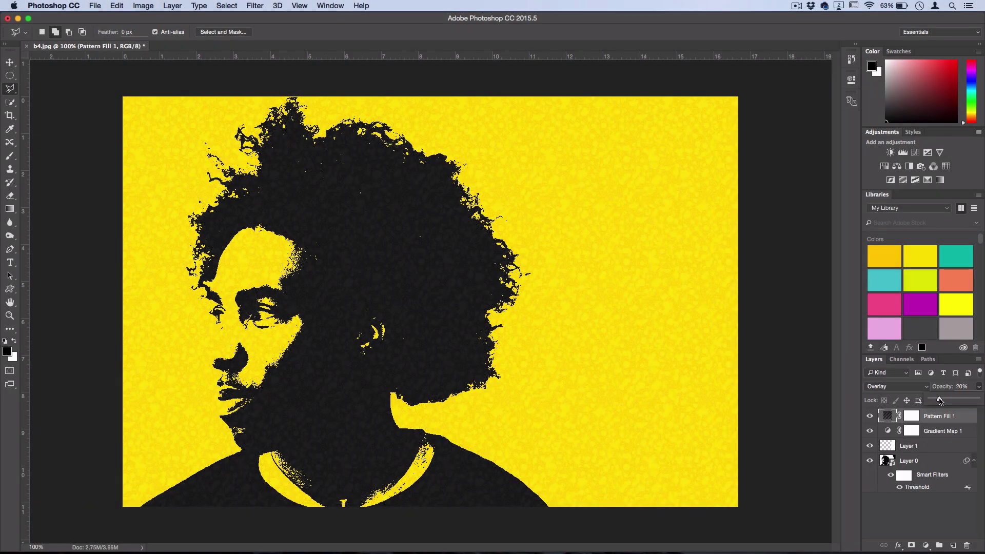
pyautogui.moveTo(939, 399); pyautogui.dragTo(936, 400)
pyautogui.click(976, 391)
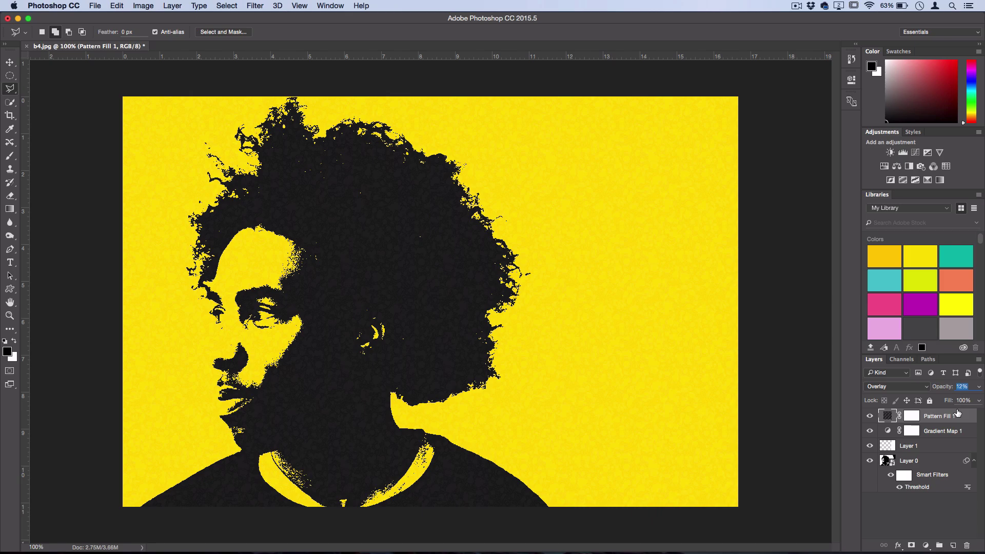